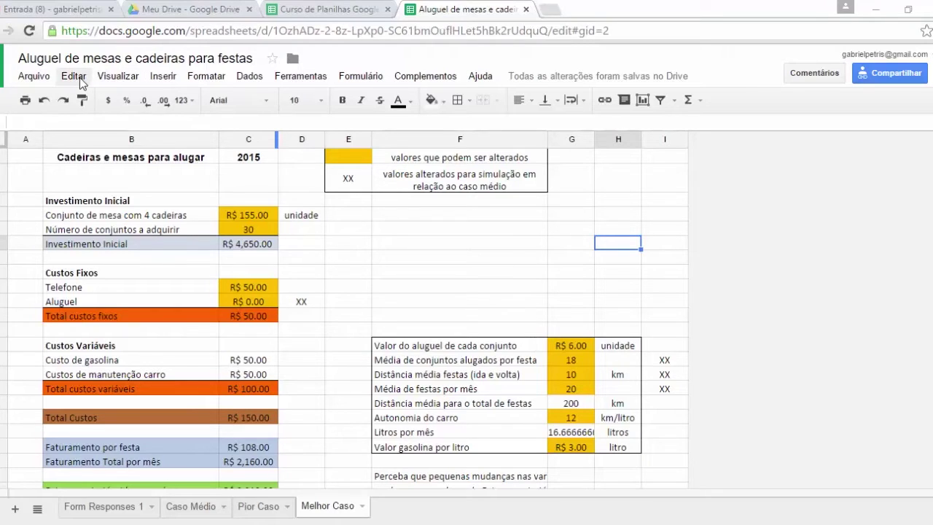
left_click(107, 80)
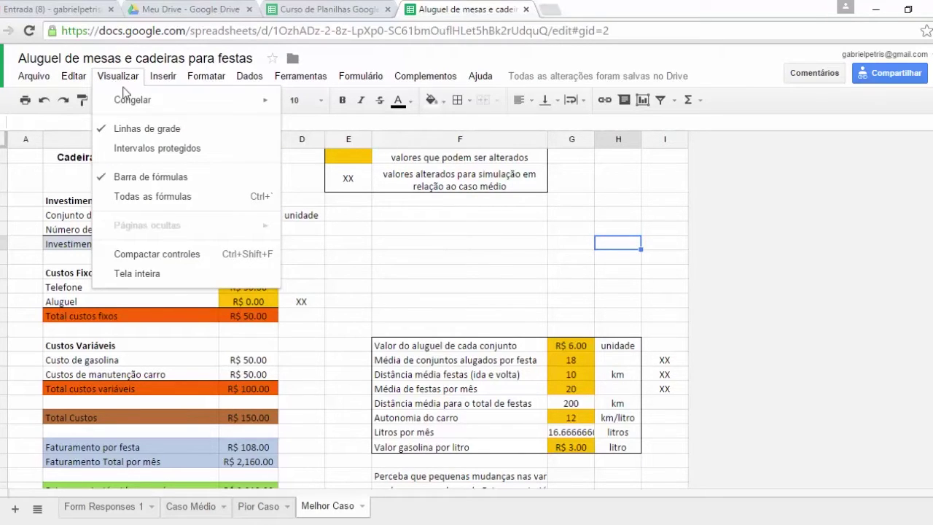
mouse_move(129, 98)
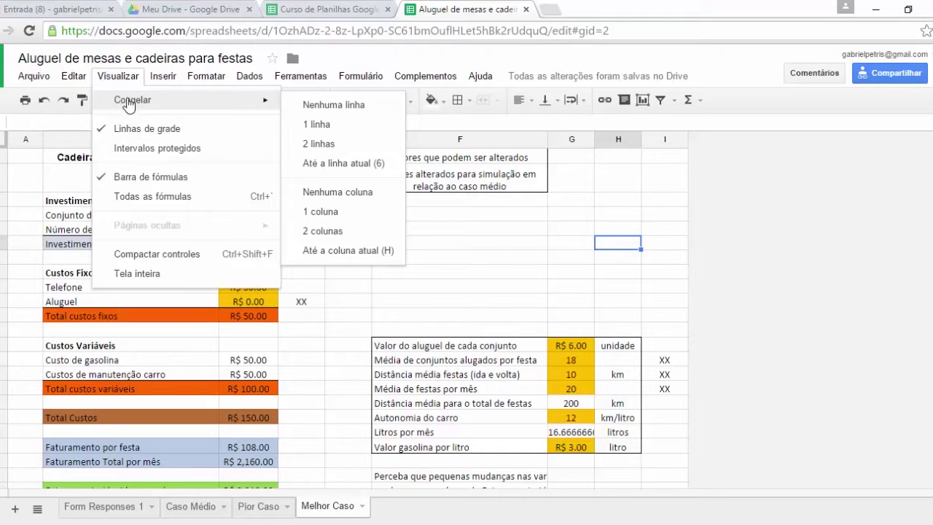
left_click(432, 286)
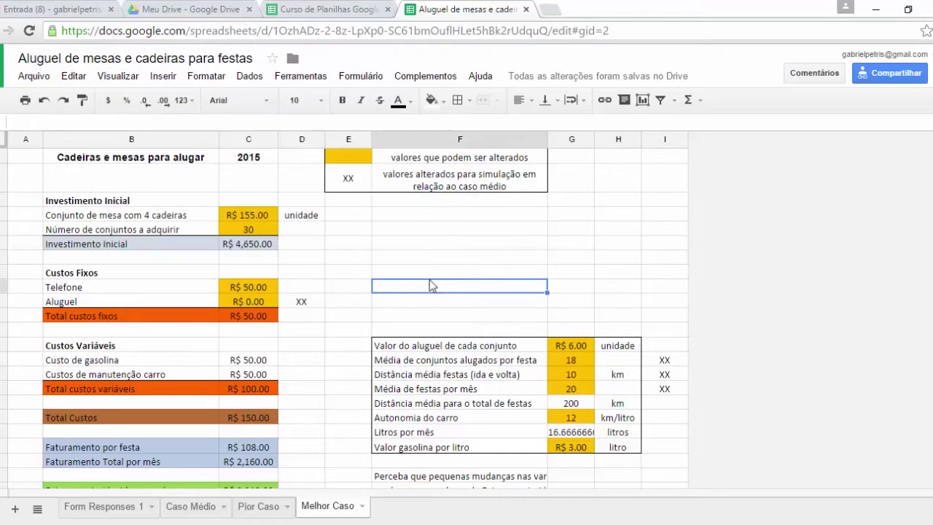
Step: Freeze the rows up to row 2 in the Melhor Caso sheet and check how the frozen rows behave
left_click(195, 182)
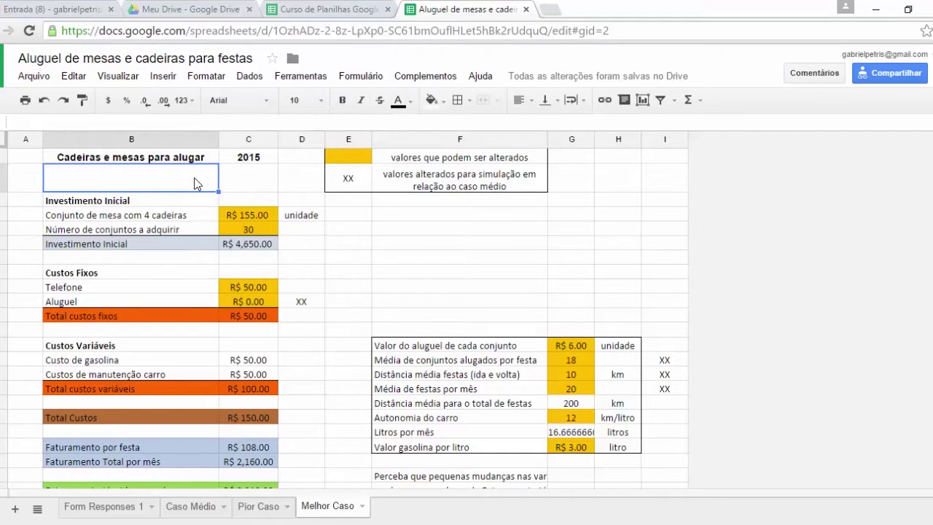
left_click(124, 77)
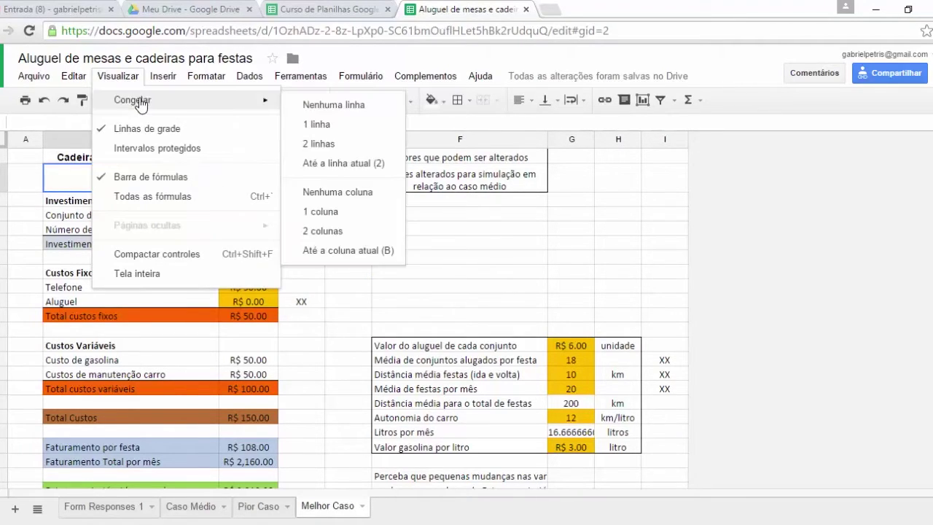
left_click(327, 164)
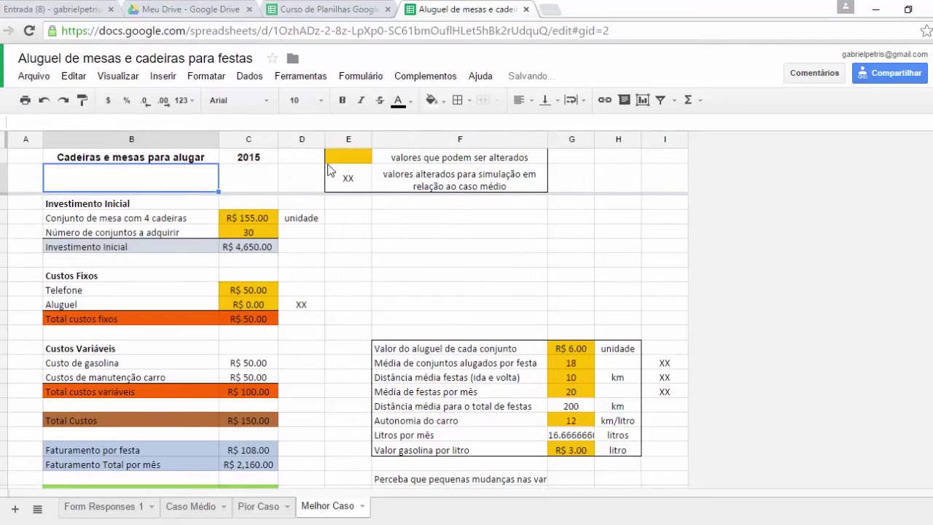
scroll(430, 265, "down", 1)
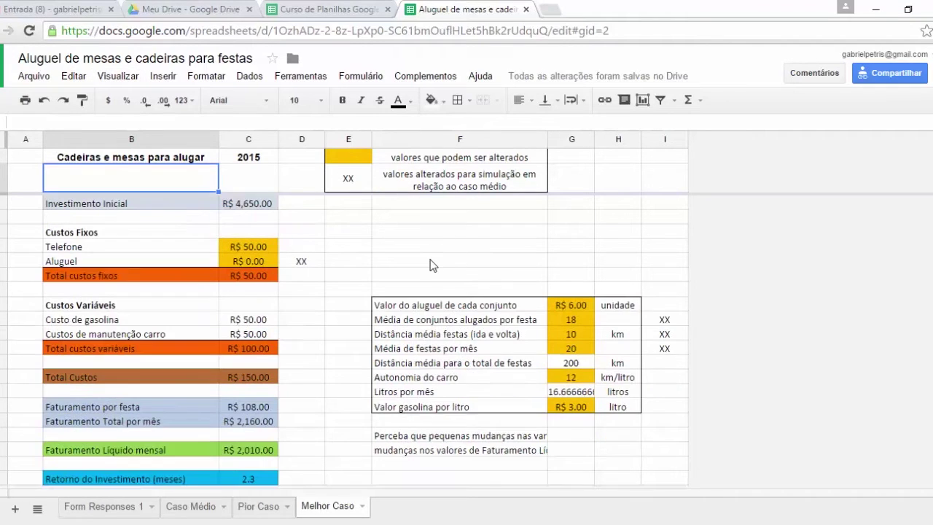
scroll(430, 265, "down", 1)
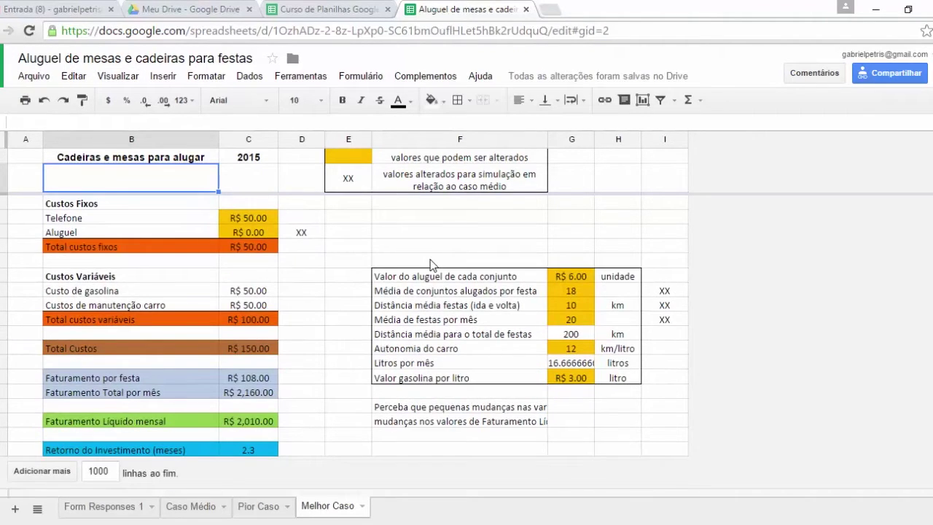
scroll(349, 300, "up", 2)
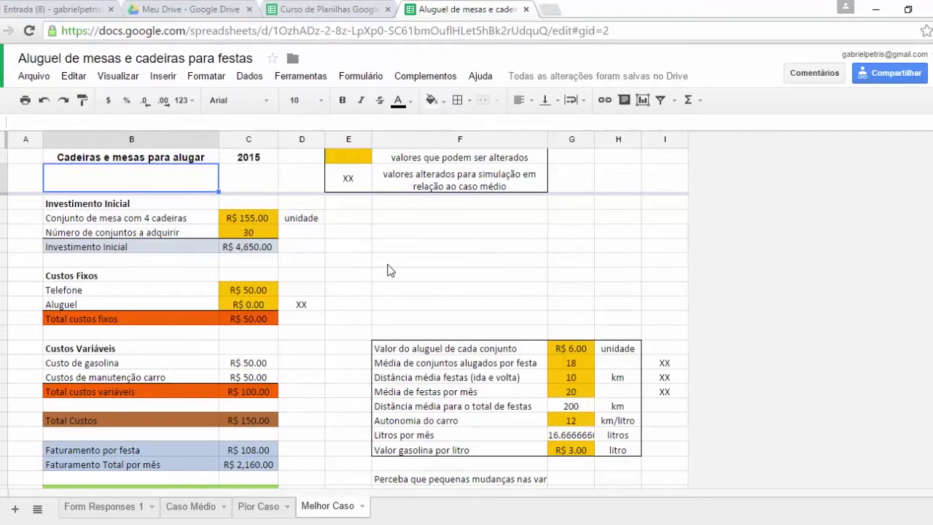
scroll(390, 270, "down", 3)
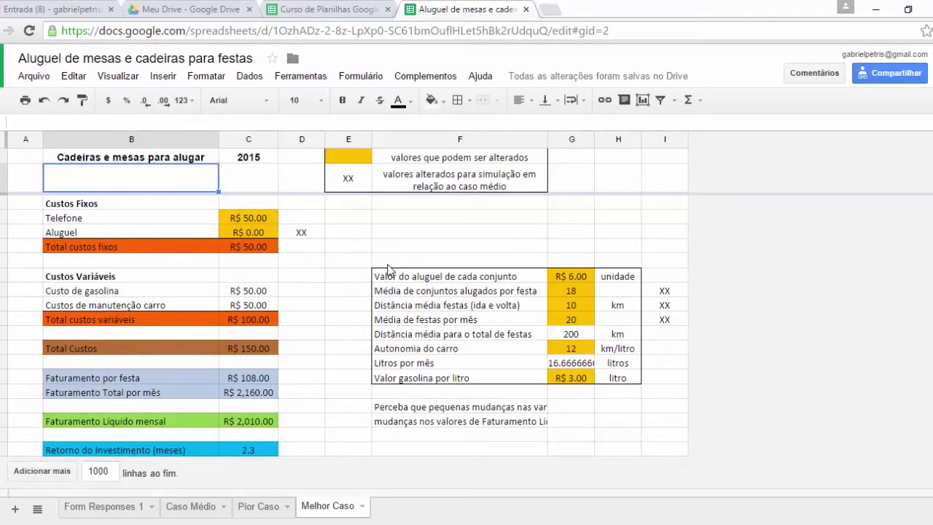
scroll(339, 259, "up", 3)
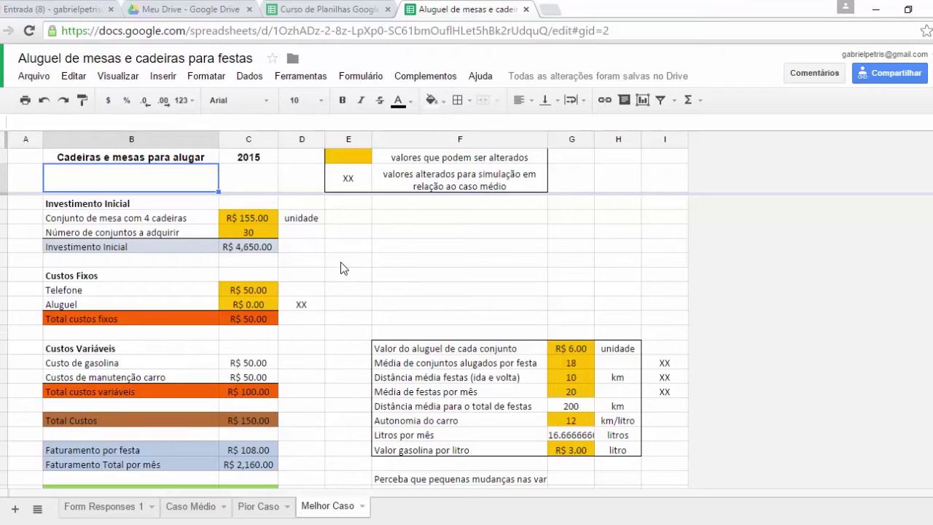
Step: Undo the freezing of the first two rows
left_click(113, 77)
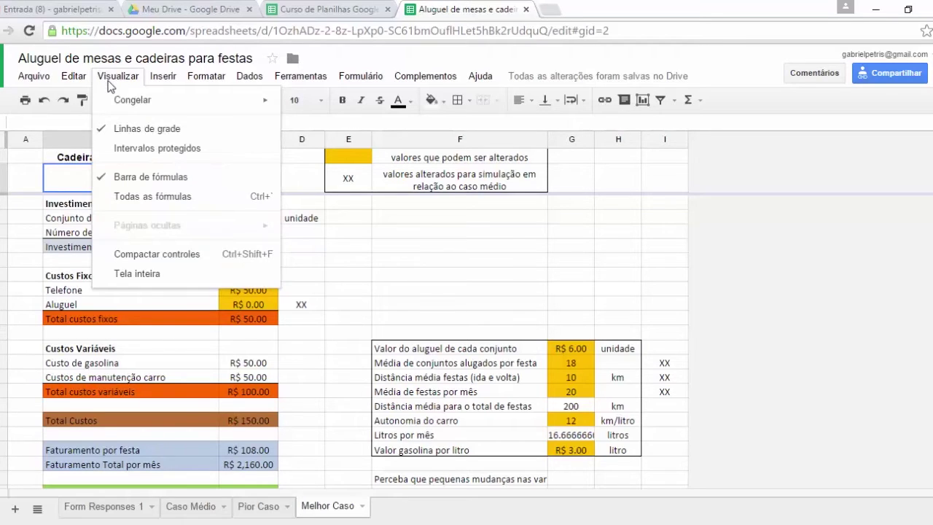
left_click(114, 78)
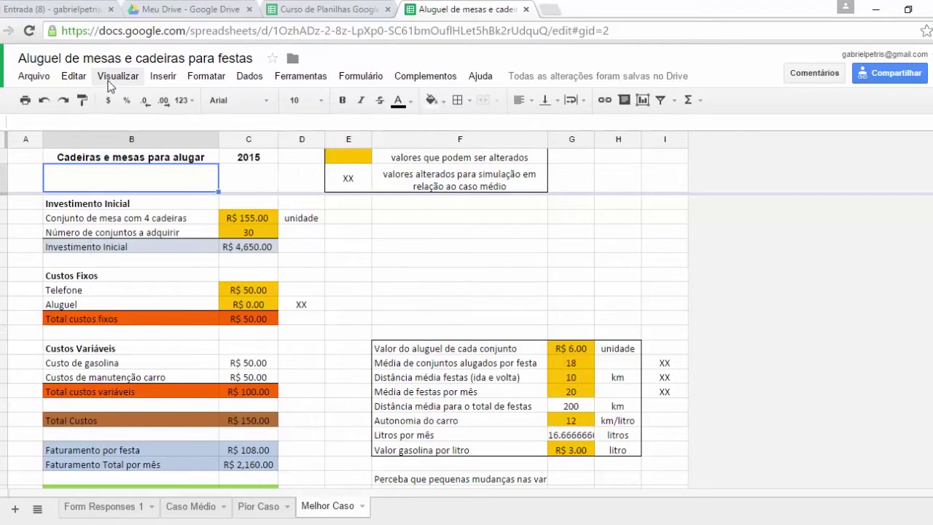
left_click(44, 103)
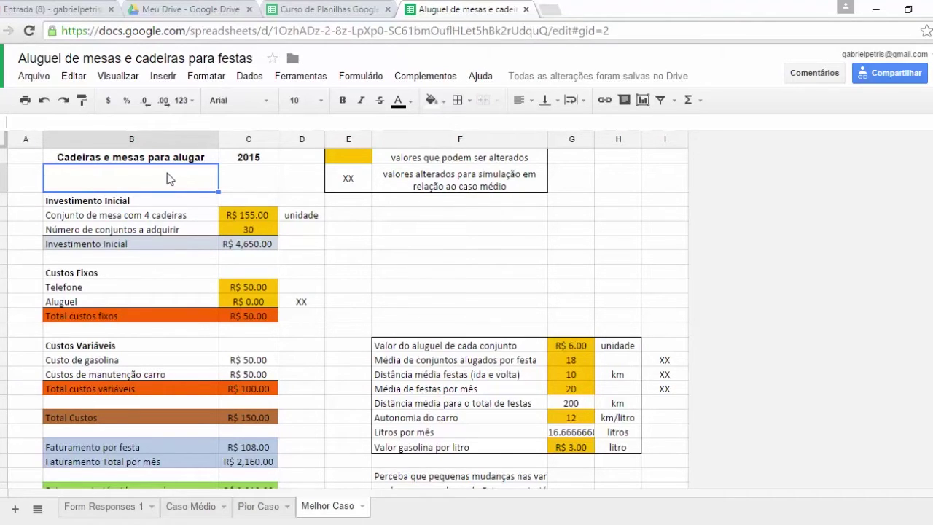
Step: Freeze the columns up to column B and move the cell selection across row 8 from column F to I
left_click(119, 77)
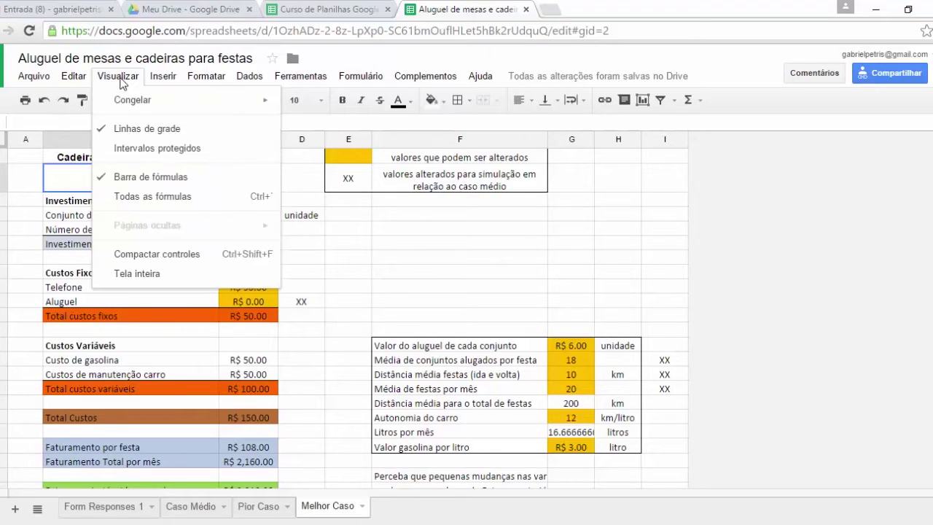
mouse_move(191, 105)
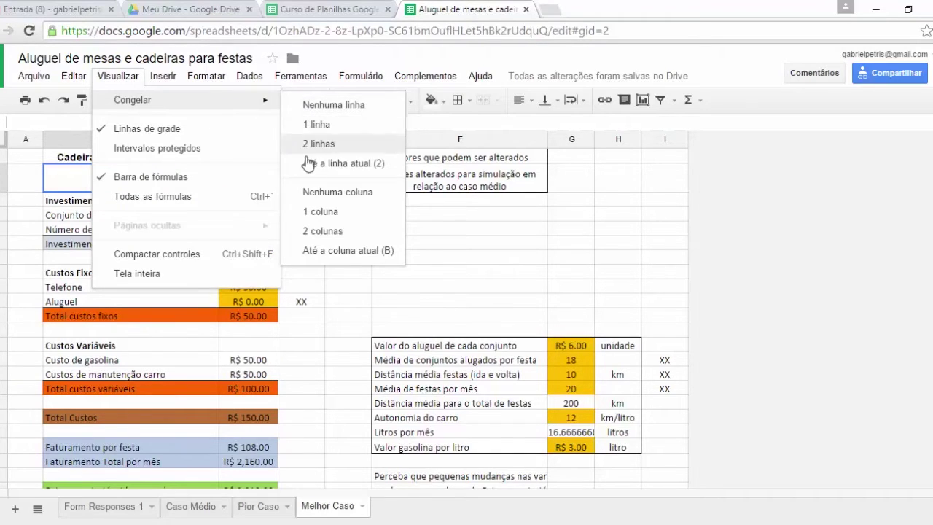
left_click(335, 255)
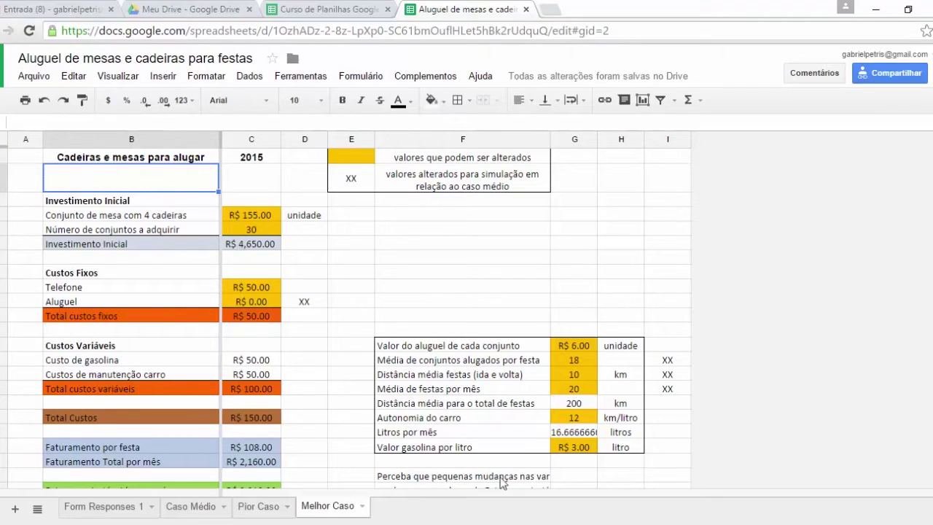
left_click(434, 267)
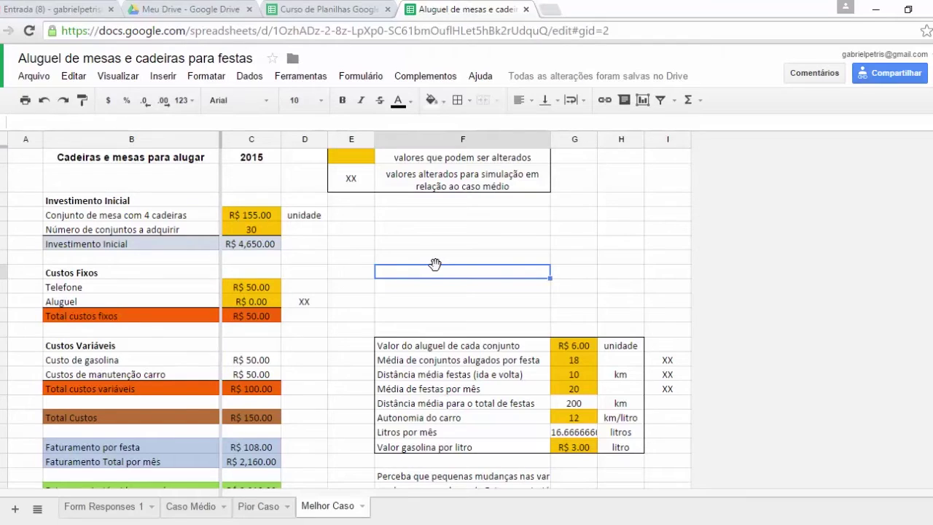
key("Right")
key("Right")
key("Right")
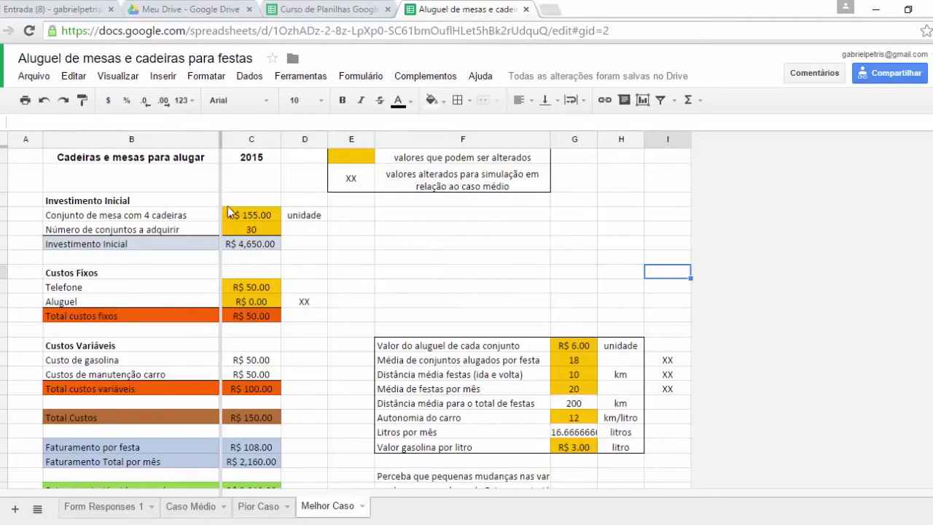
Step: Hide the sheet's gridlines and turn them back on
left_click(119, 77)
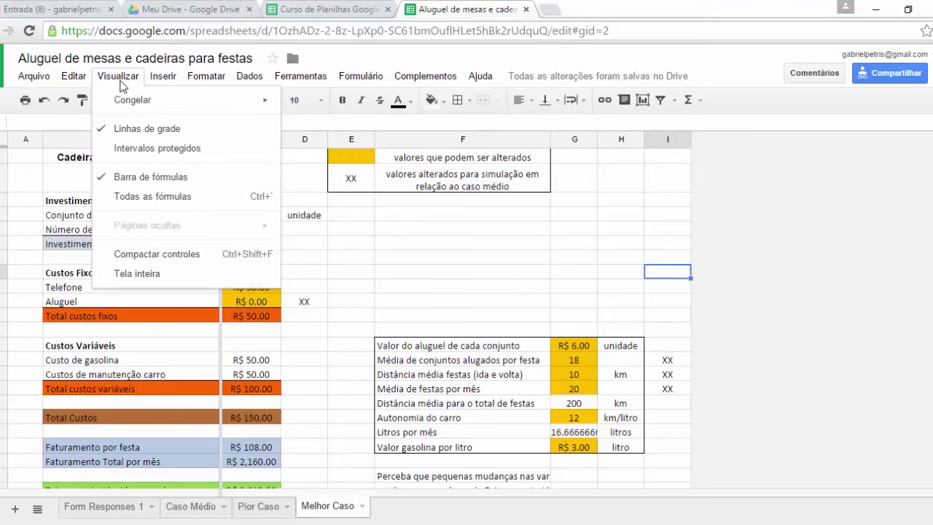
left_click(134, 131)
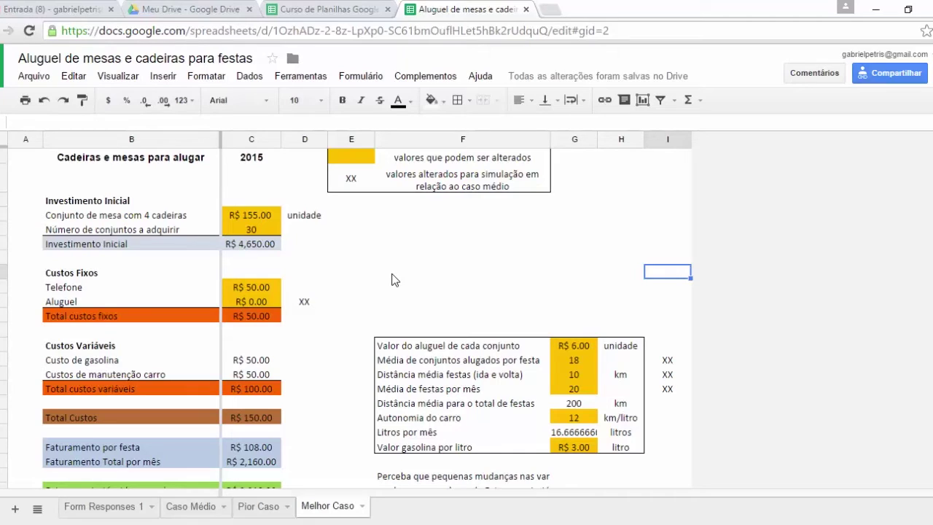
left_click(132, 77)
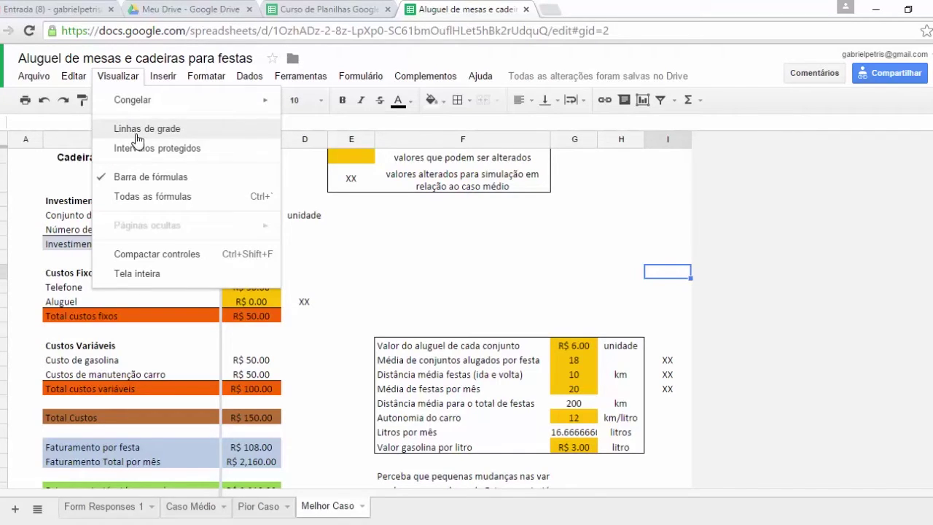
left_click(136, 139)
Step: Hide the formula bar and bring it back
left_click(131, 79)
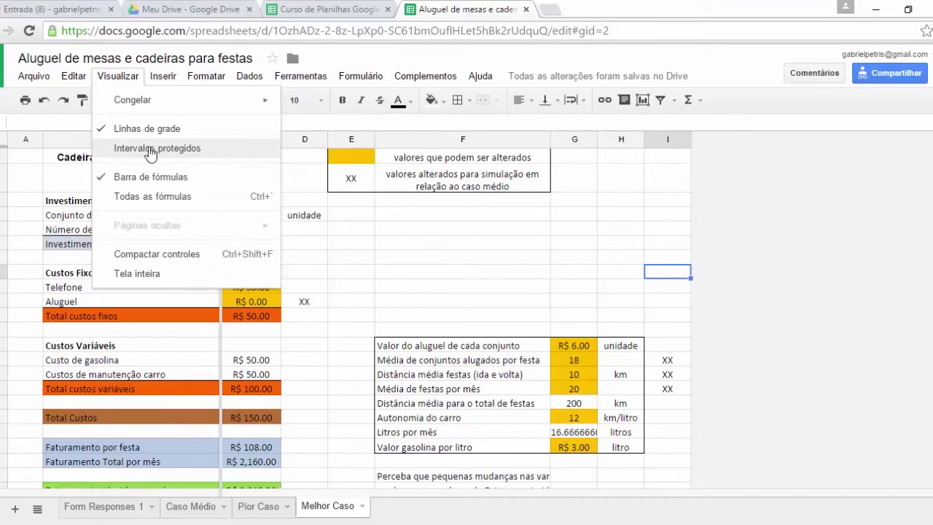
left_click(153, 179)
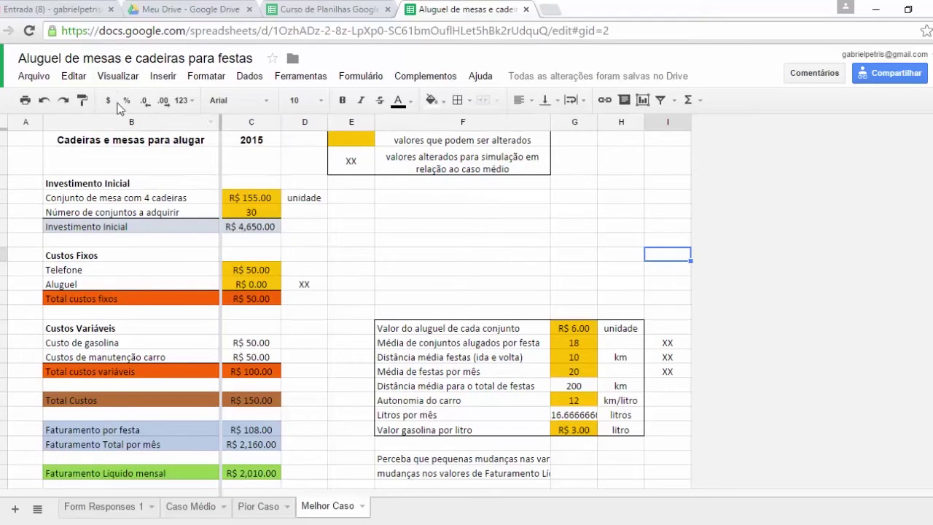
left_click(118, 76)
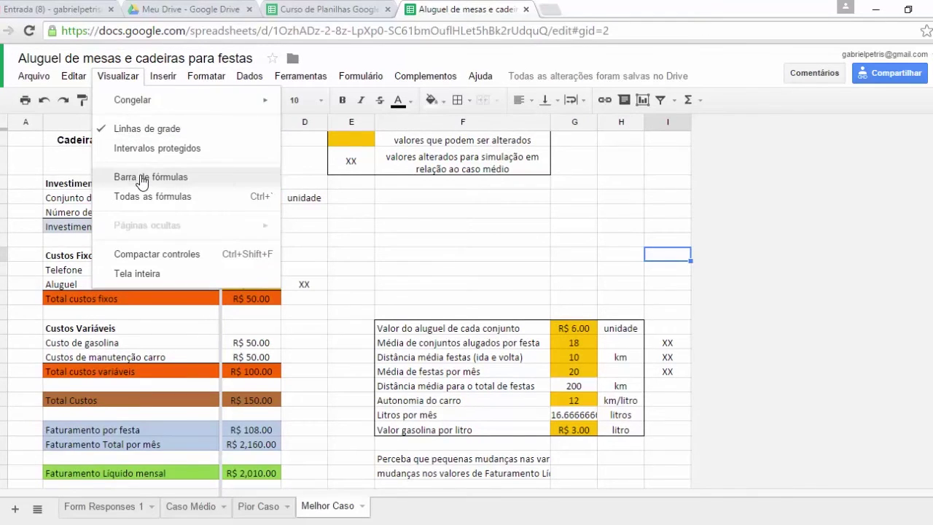
left_click(143, 176)
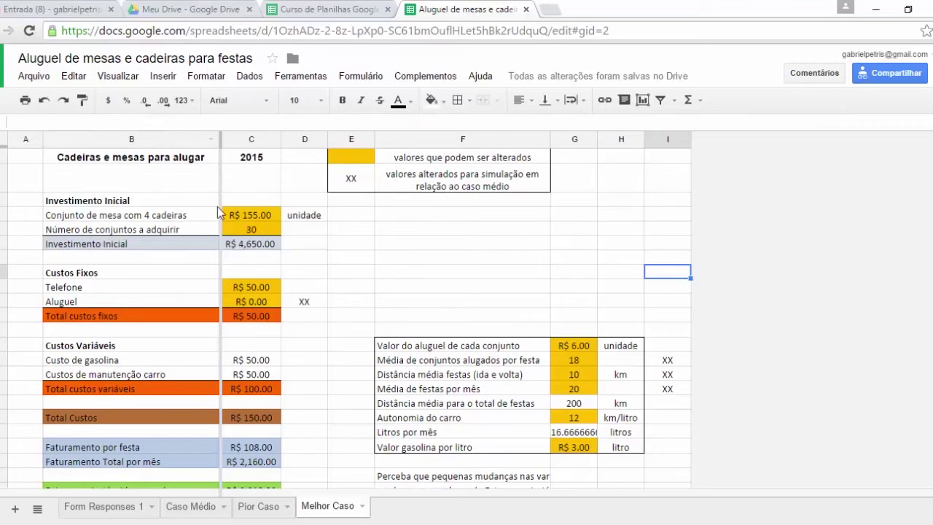
Step: Inspect the formulas behind the Investimento Inicial and Total custos fixos values in column C
left_click(251, 246)
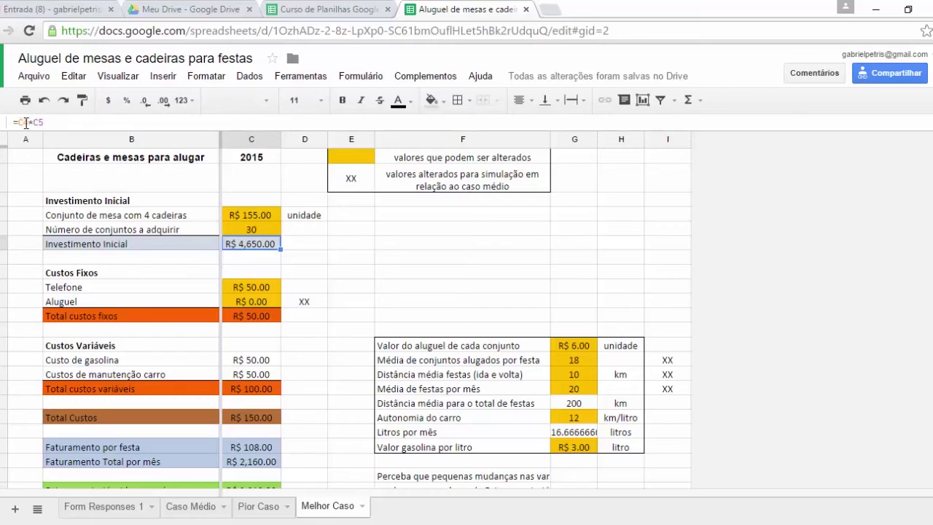
left_click(269, 316)
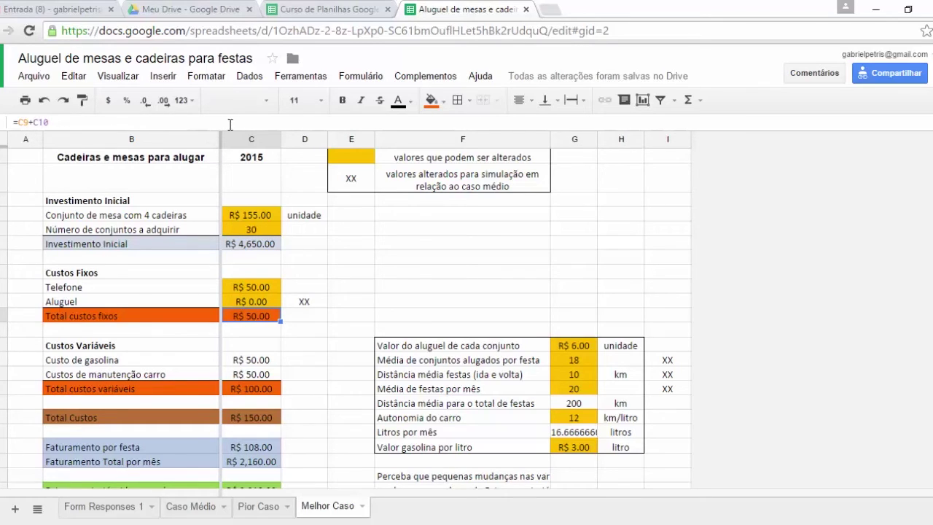
Step: Display all formulas in the sheet's cells in place of their calculated values
left_click(113, 80)
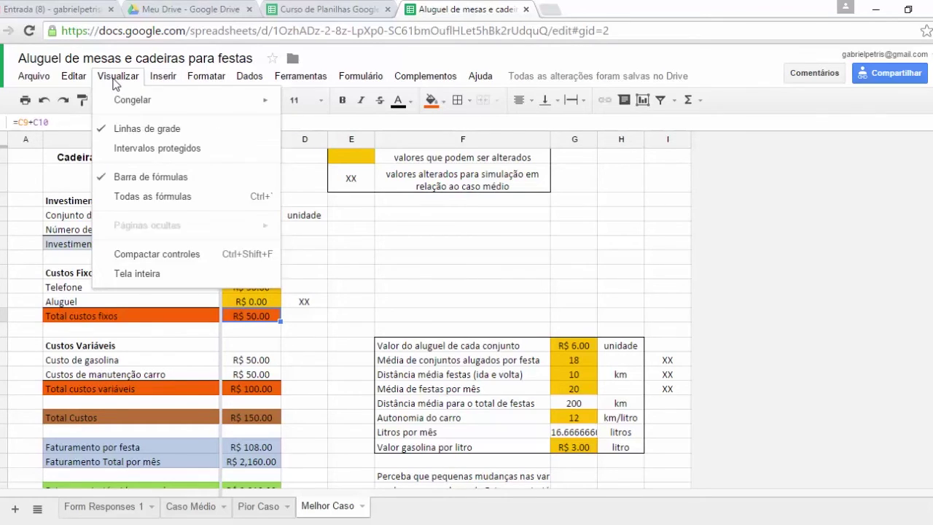
left_click(163, 208)
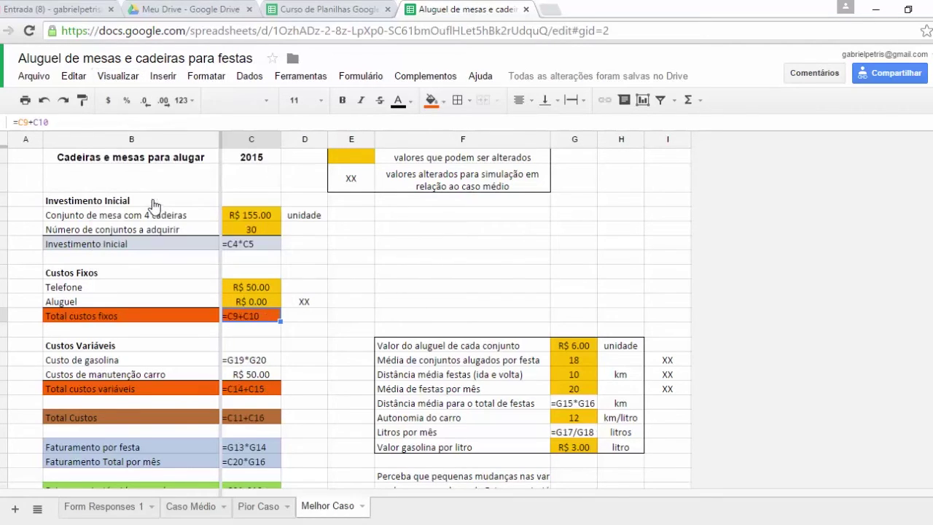
left_click(120, 78)
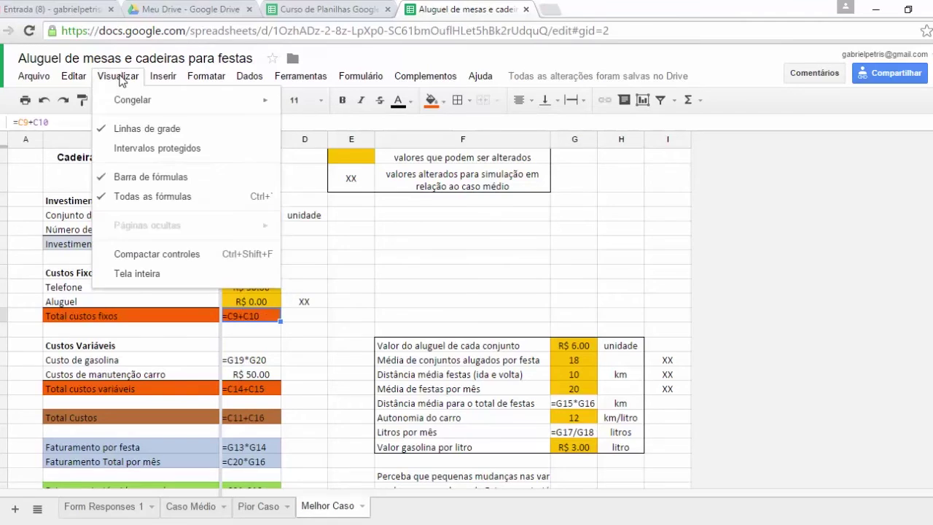
left_click(424, 257)
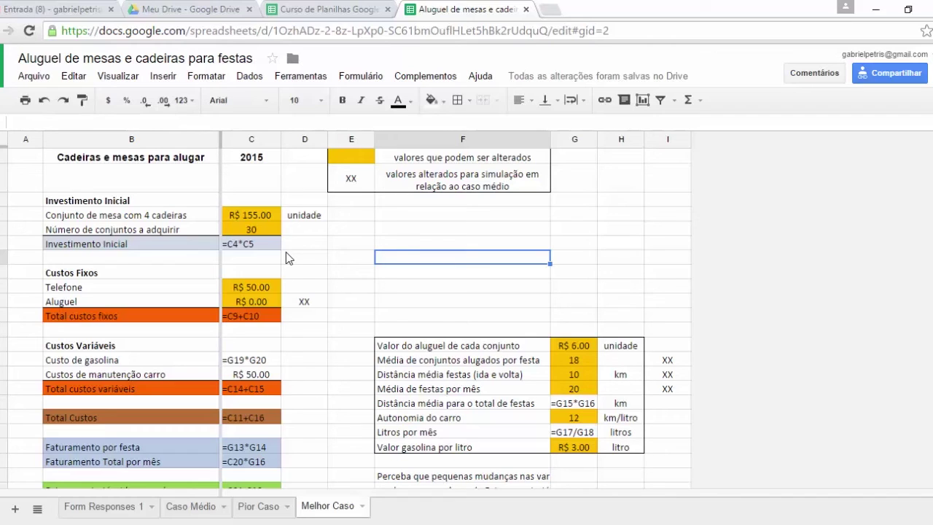
Step: Unfreeze the columns by setting the column freeze to none
left_click(342, 285)
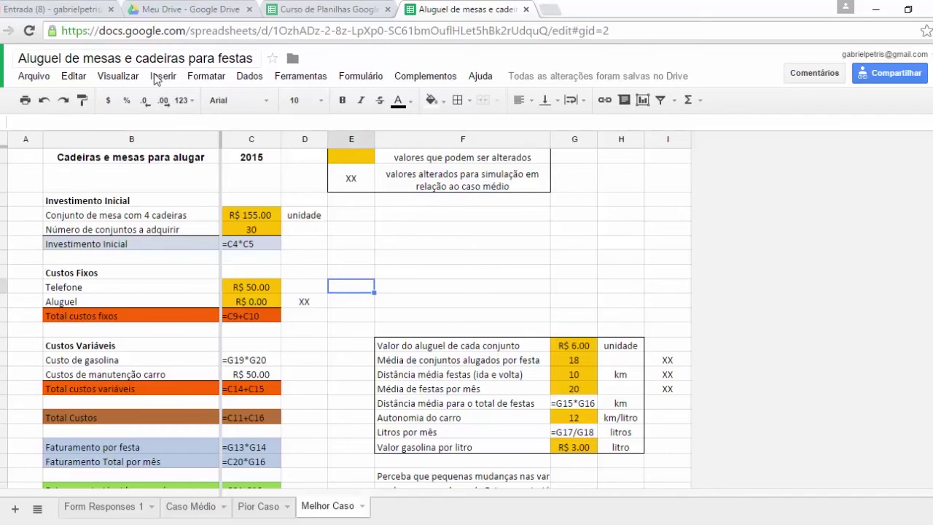
left_click(115, 77)
mouse_move(156, 98)
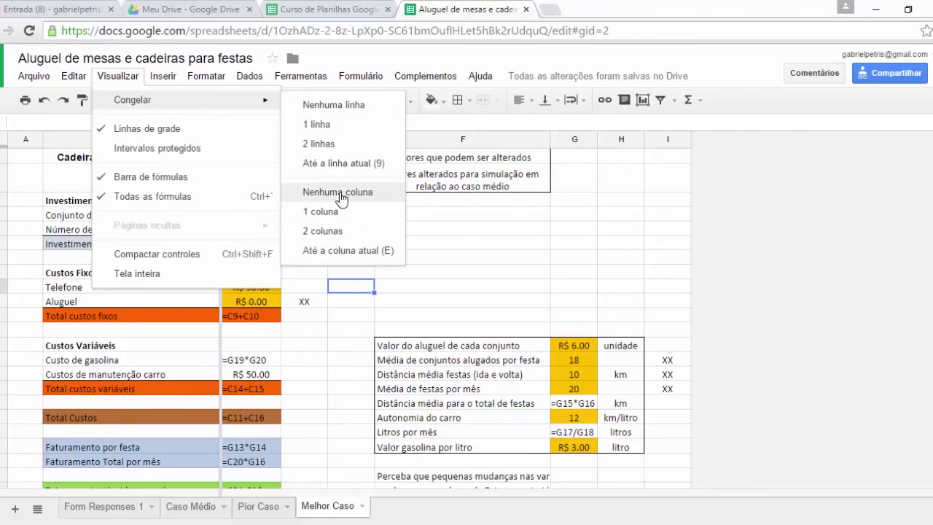
left_click(370, 191)
left_click(429, 242)
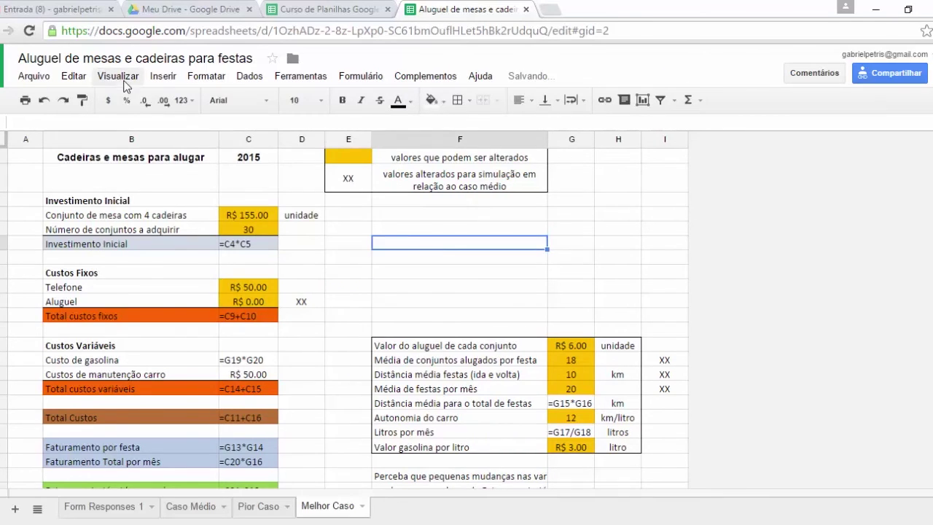
Step: Turn on compact controls for the spreadsheet, dismiss the notice, and restore the full controls
left_click(126, 80)
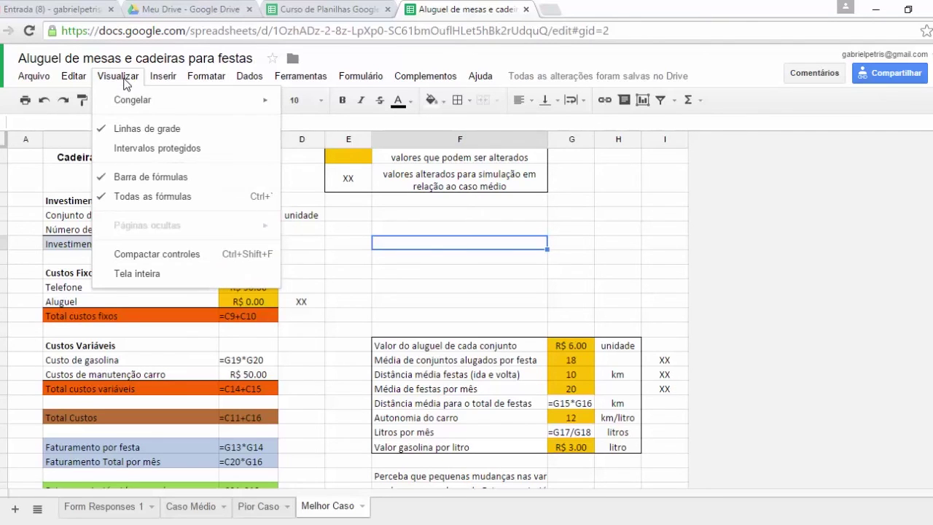
left_click(155, 255)
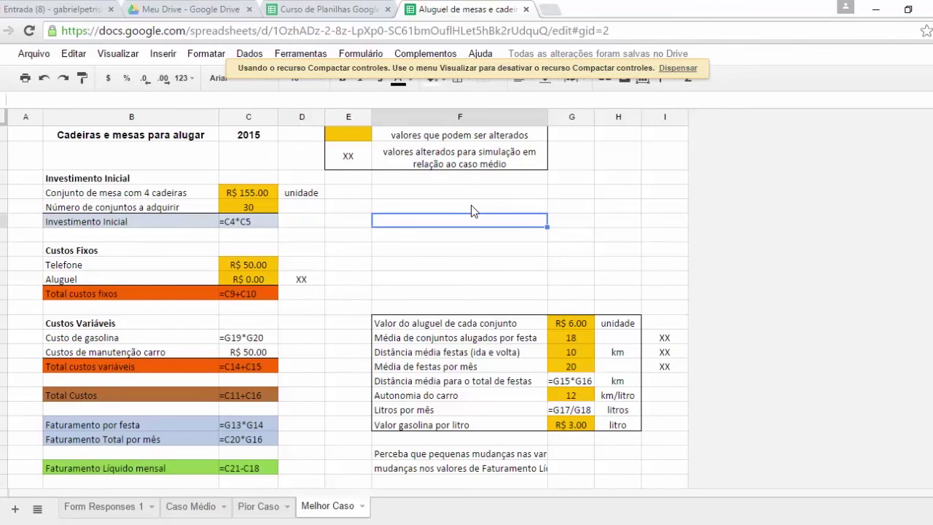
left_click(677, 69)
left_click(120, 54)
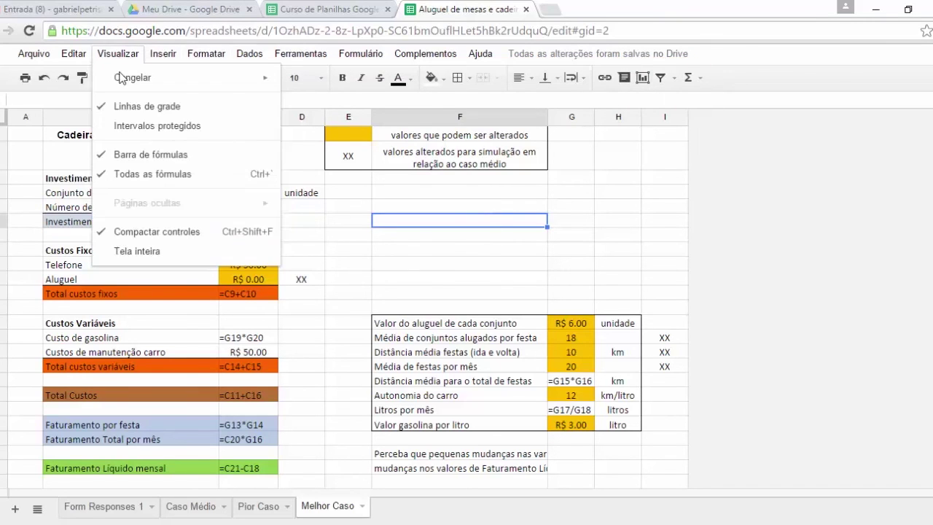
left_click(143, 230)
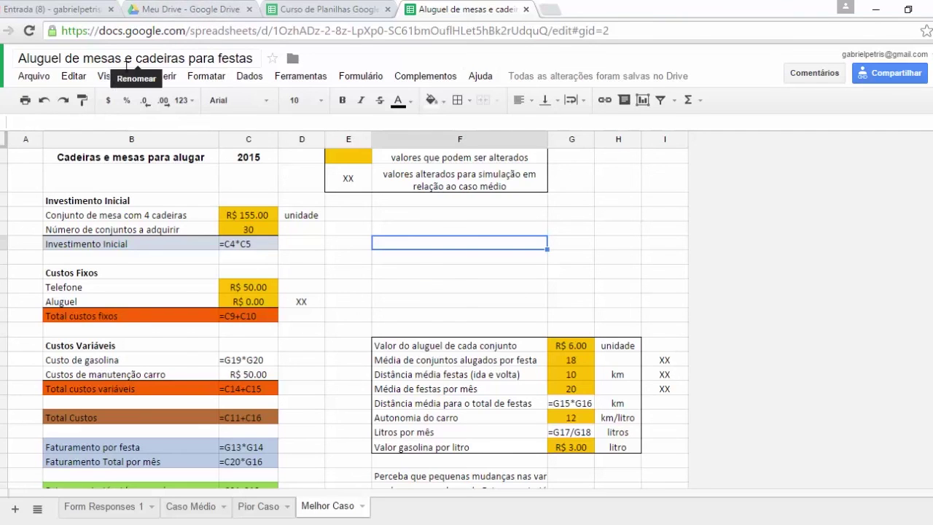
Step: Switch the spreadsheet to full screen with its controls hidden, and return to the normal view
left_click(105, 78)
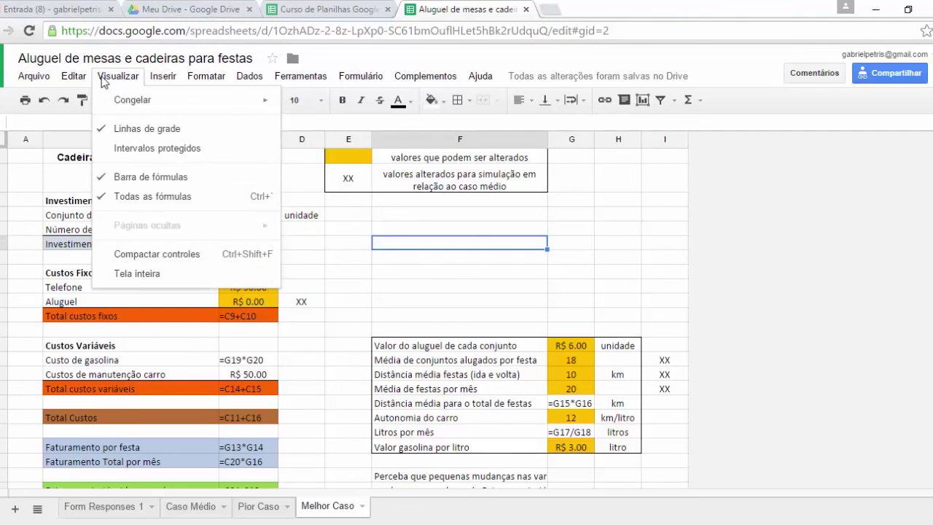
left_click(140, 273)
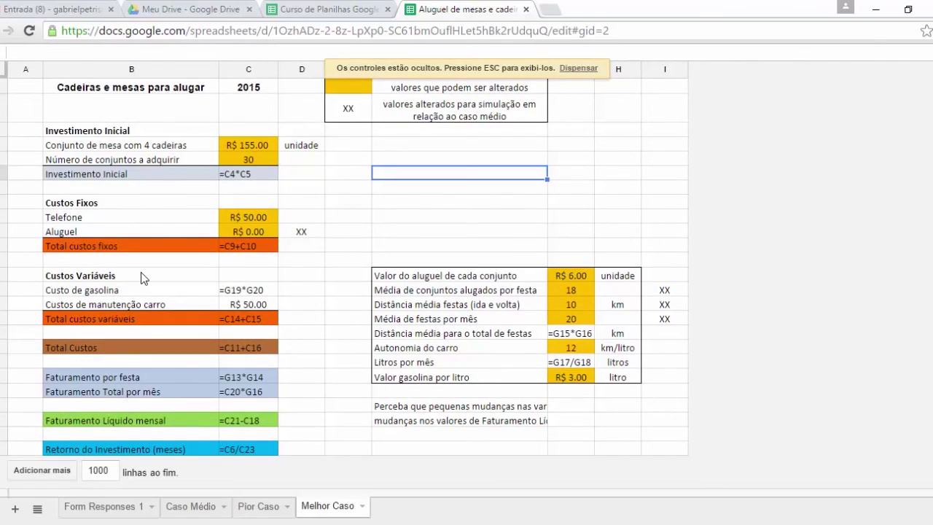
key("Escape")
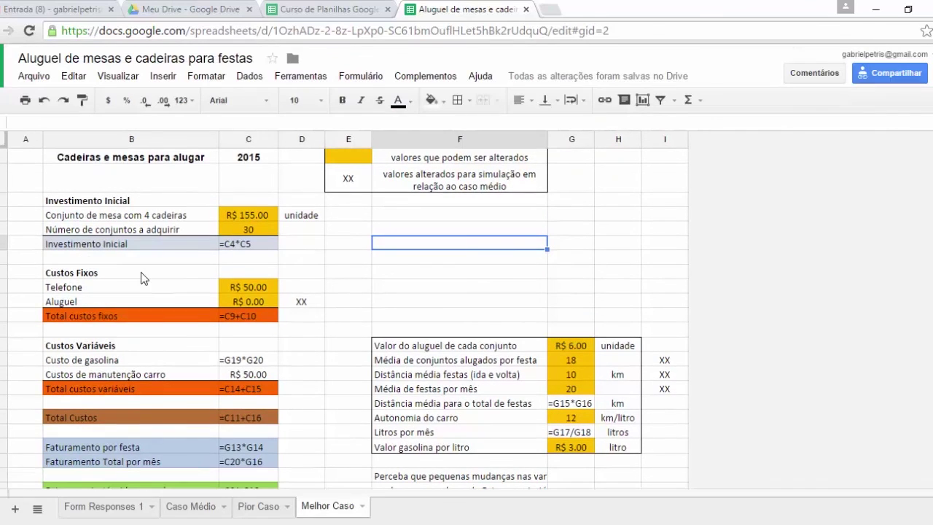
left_click(119, 77)
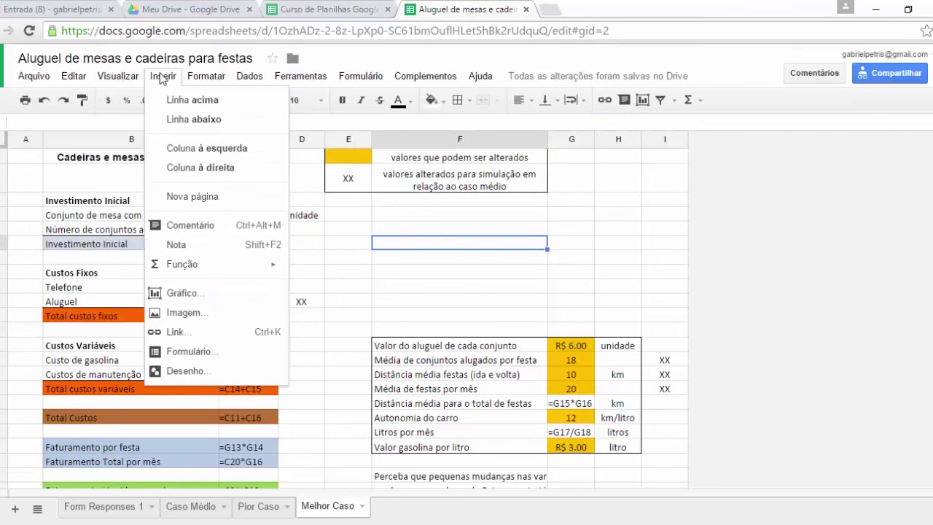
mouse_move(206, 76)
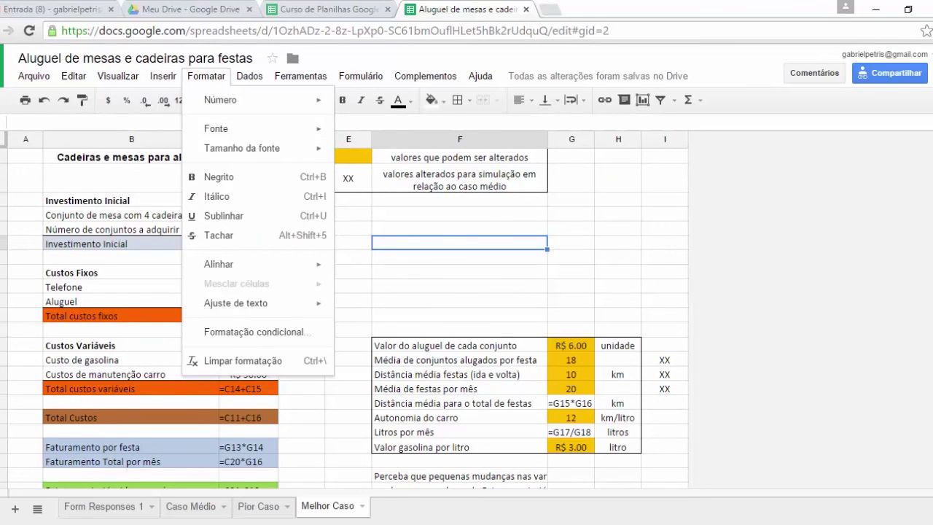